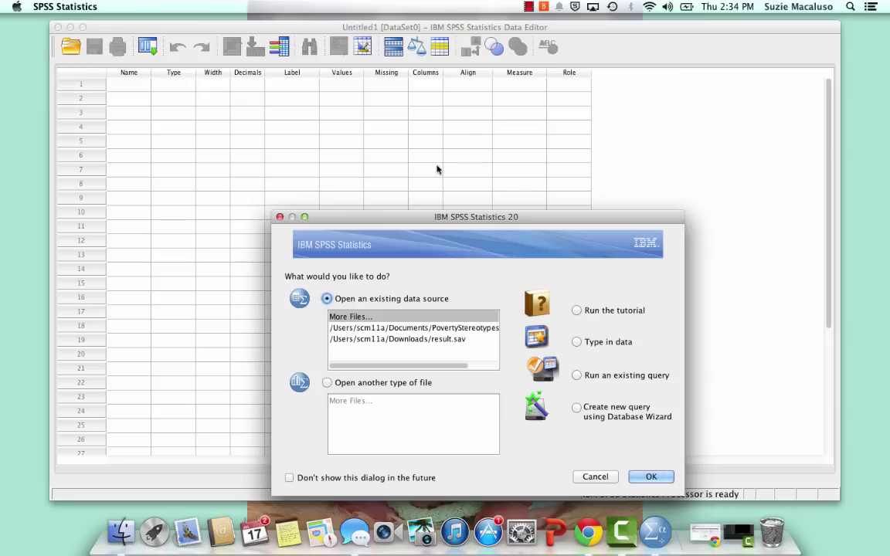
# - Choose 'Type in data' in the SPSS welcome dialog and confirm with OK
pyautogui.moveTo(448, 216); pyautogui.dragTo(431, 112)
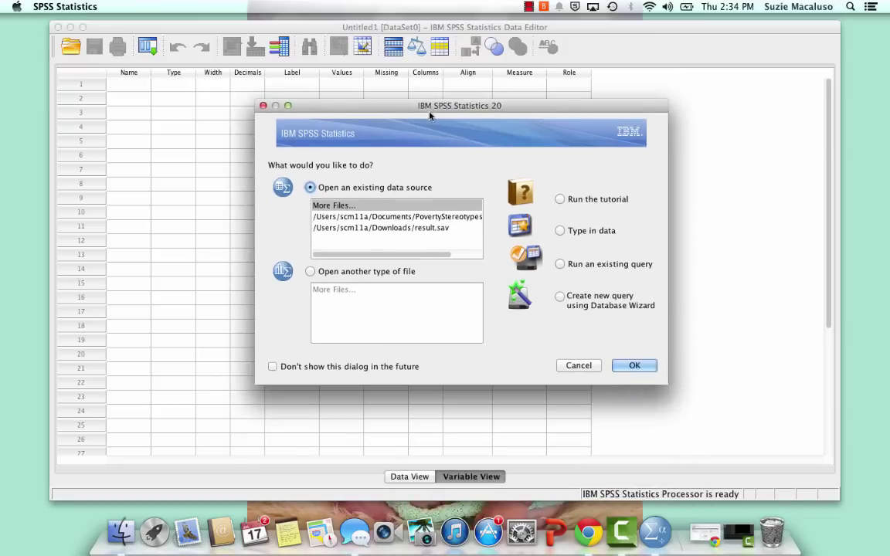
pyautogui.click(408, 231)
pyautogui.click(561, 232)
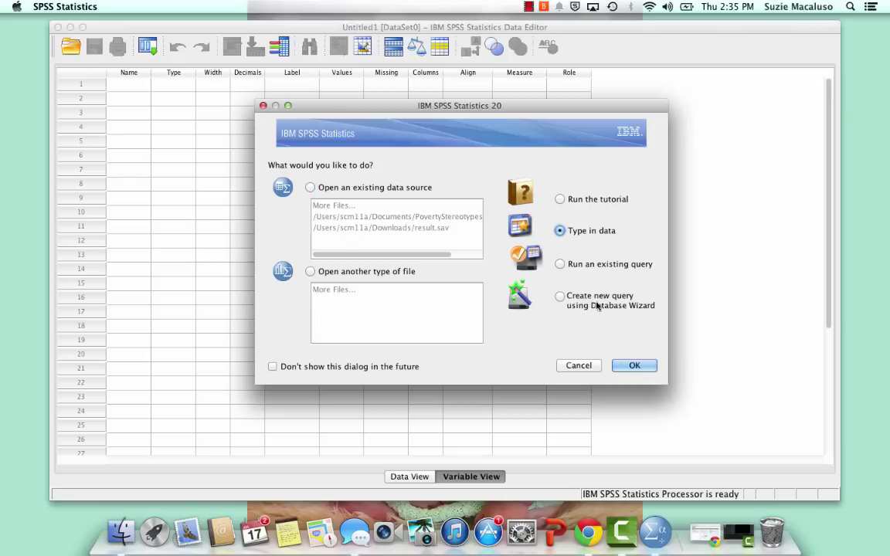
pyautogui.click(634, 366)
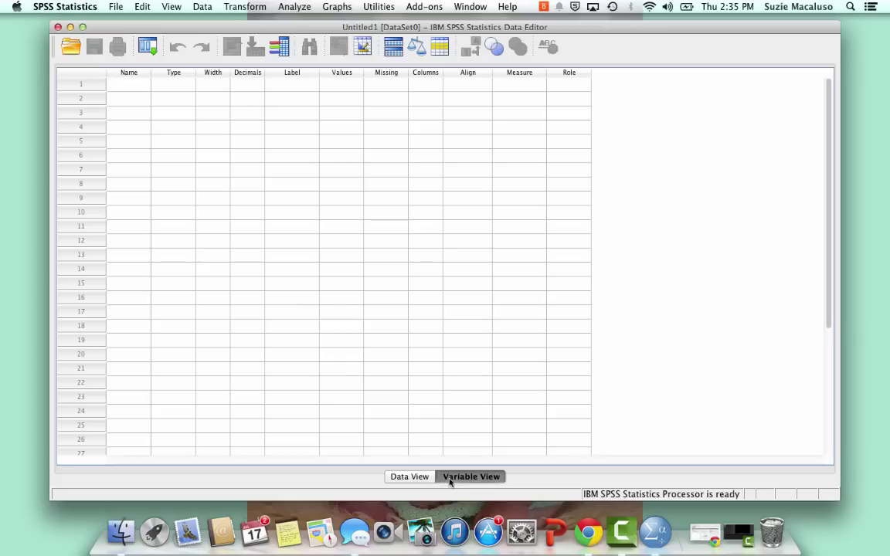
pyautogui.click(404, 477)
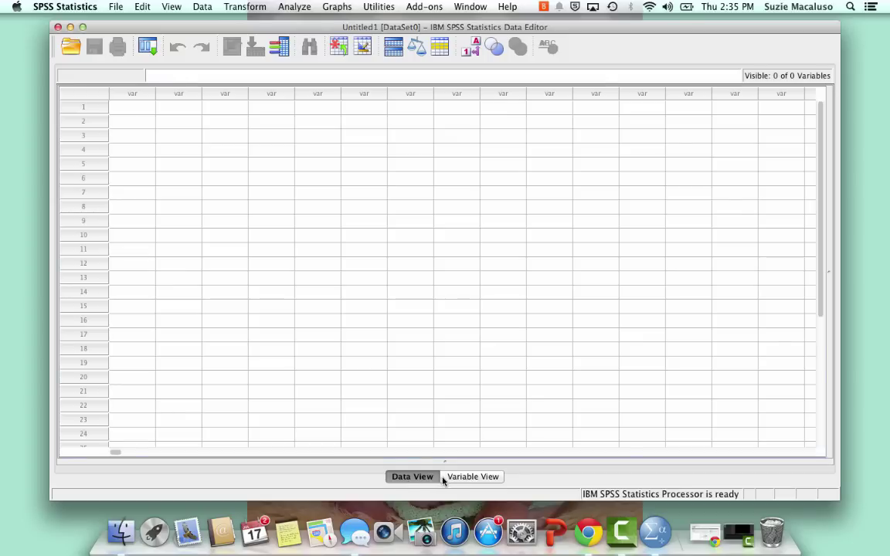
pyautogui.click(130, 92)
pyautogui.click(182, 94)
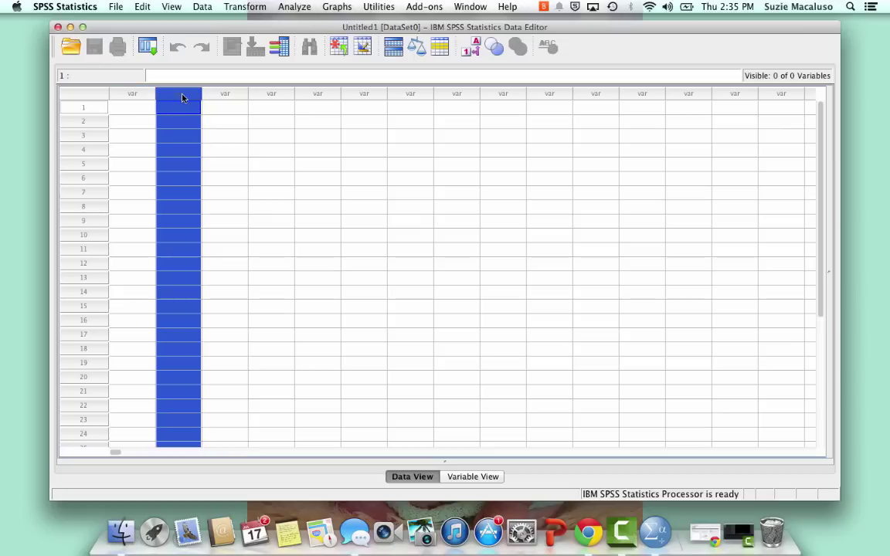
pyautogui.click(224, 93)
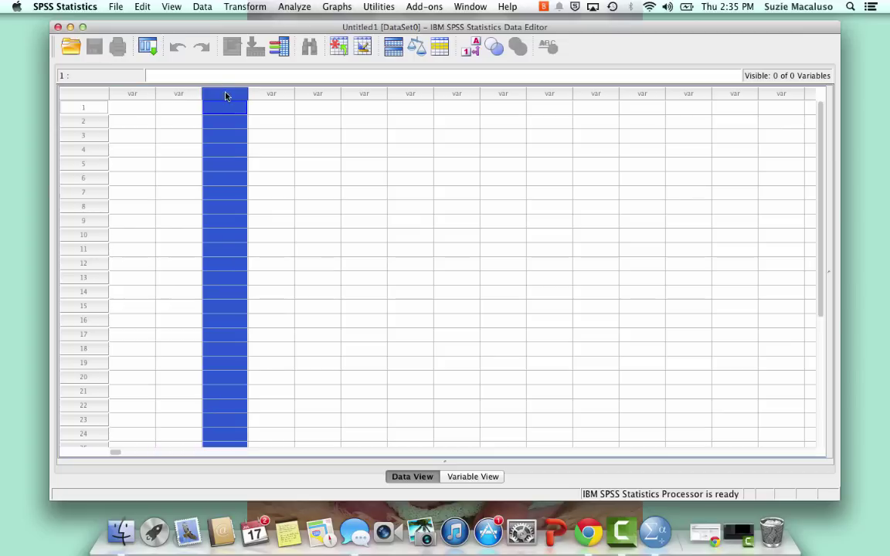
pyautogui.click(85, 107)
pyautogui.click(86, 122)
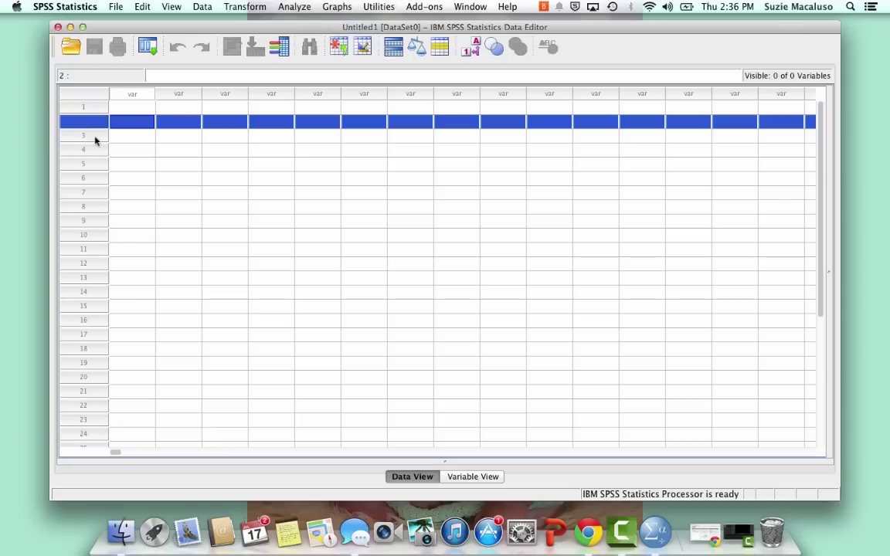
pyautogui.click(91, 136)
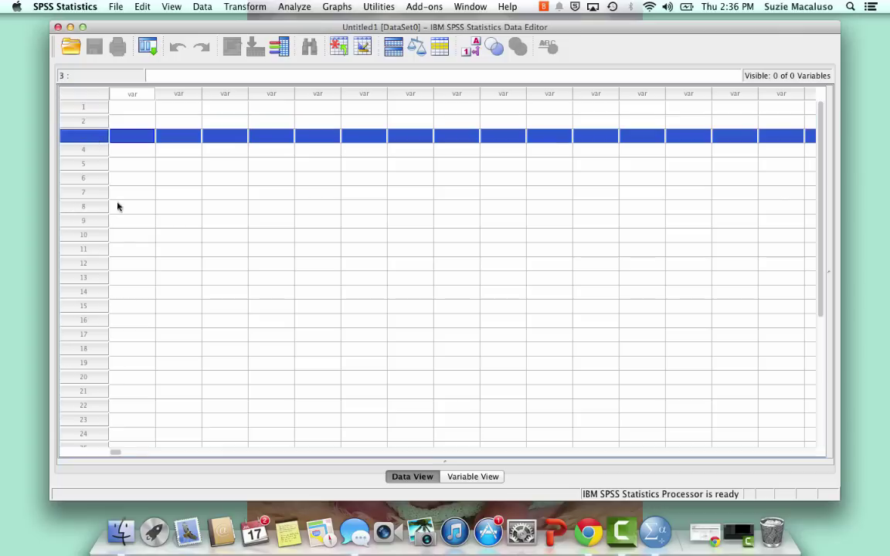
pyautogui.click(127, 107)
pyautogui.click(129, 123)
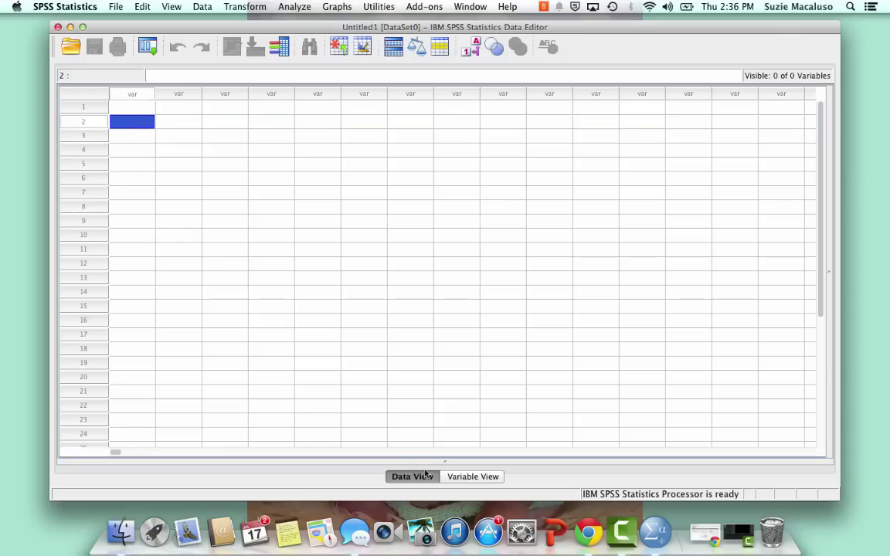
# - In Variable View, name the first variable Age, keeping the default numeric settings
pyautogui.click(470, 476)
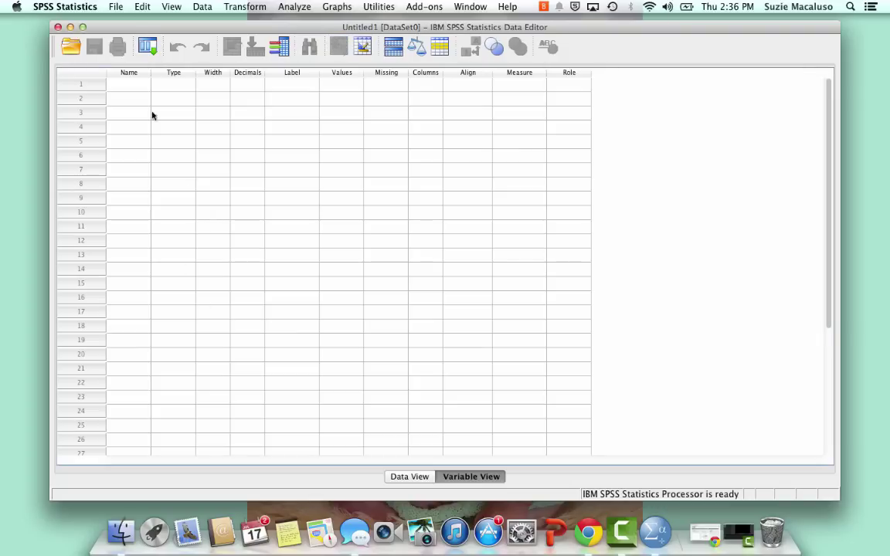
pyautogui.click(136, 83)
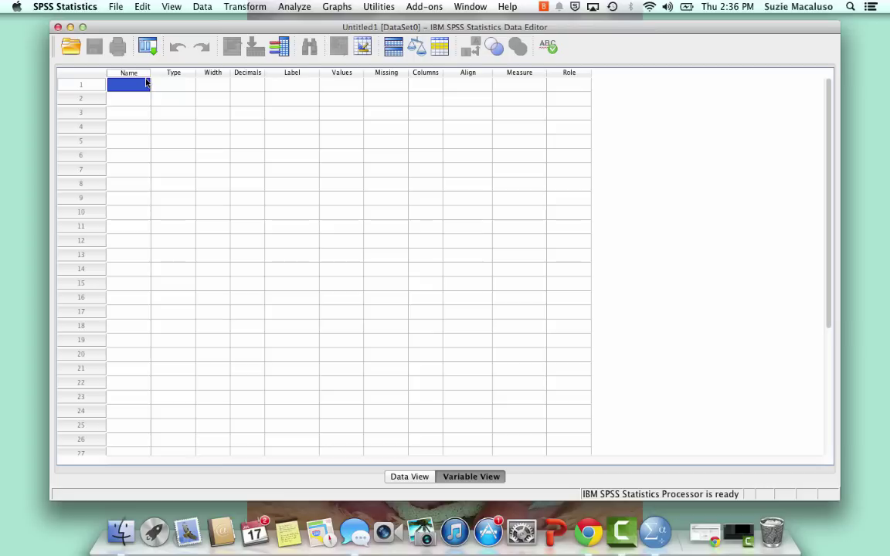
pyautogui.write('A')
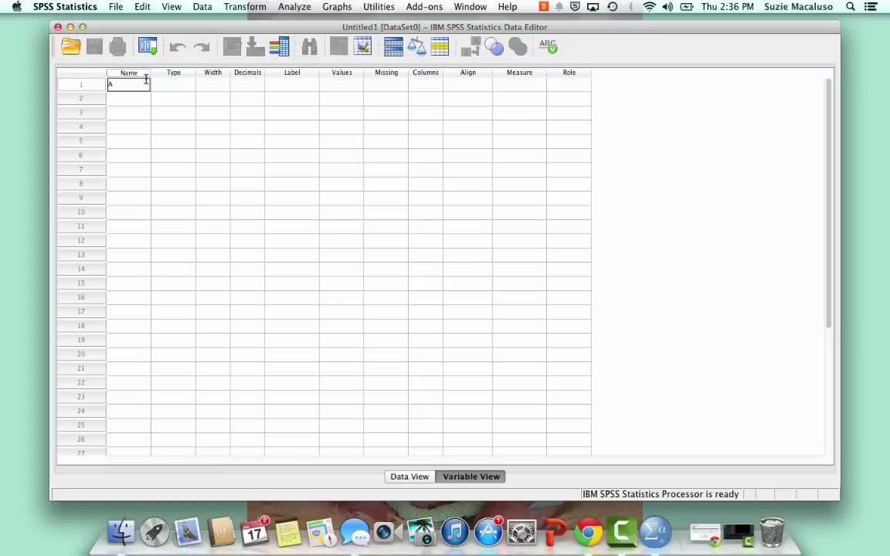
pyautogui.write('ge')
pyautogui.press('Return')
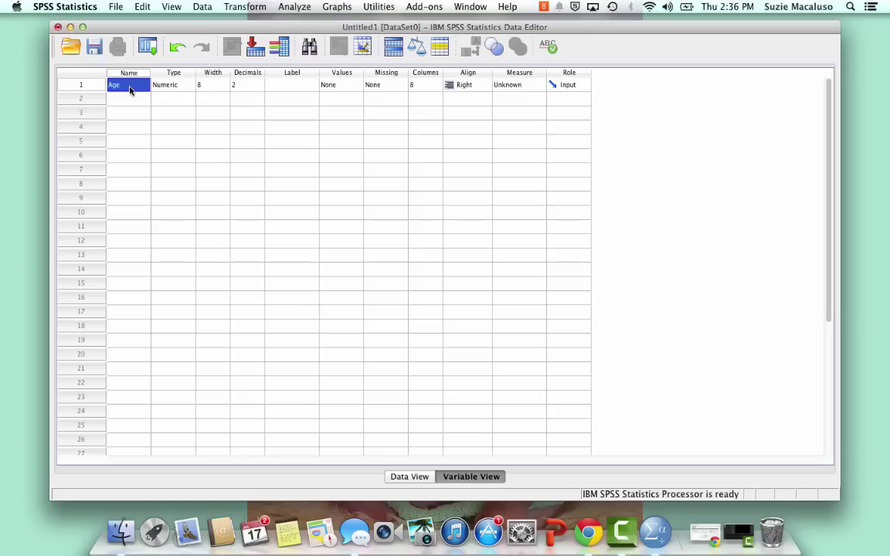
pyautogui.press('Tab')
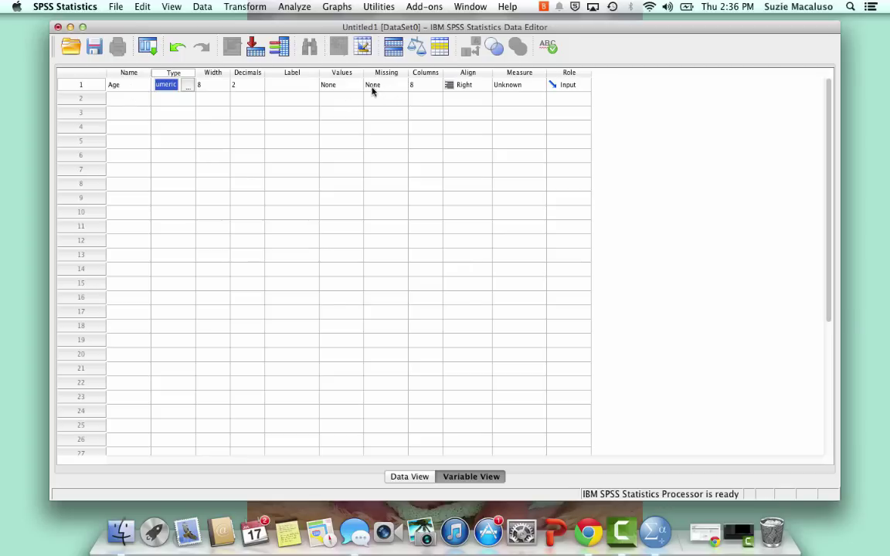
# - Give the Age variable the label 'Age of respondent'
pyautogui.click(275, 89)
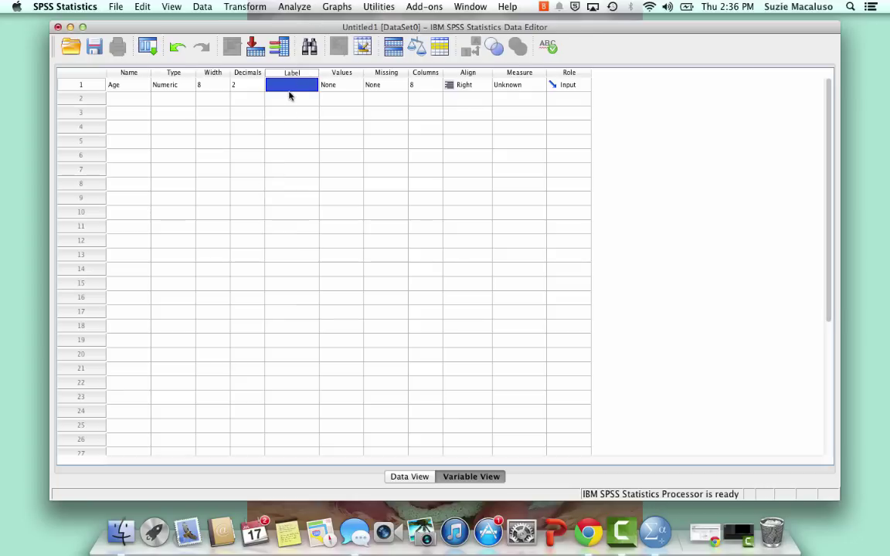
pyautogui.write('Age')
pyautogui.write(' of respondent')
pyautogui.press('Return')
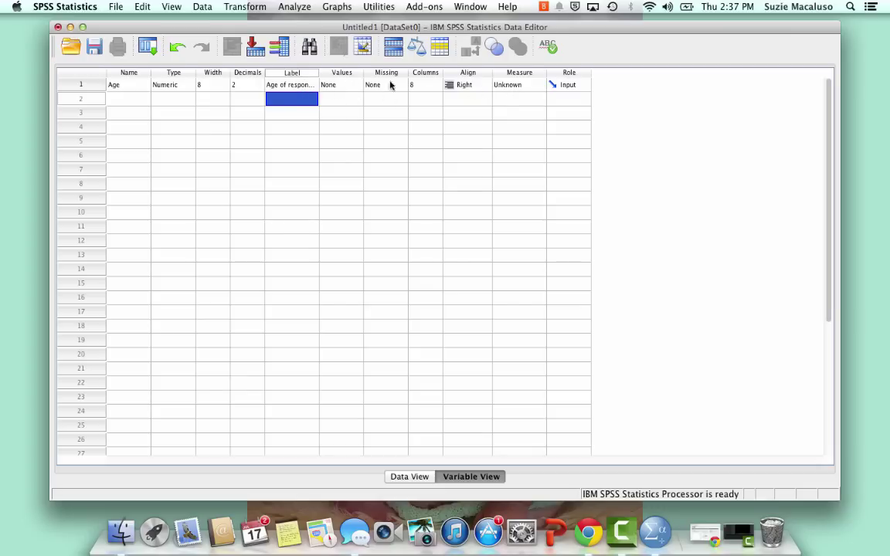
# - Set the Age variable's measurement level to Scale
pyautogui.click(344, 86)
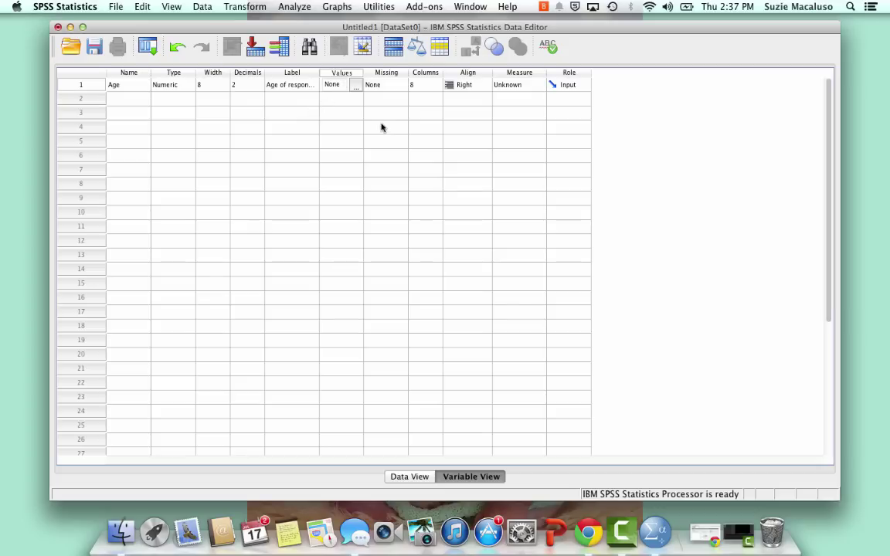
pyautogui.click(525, 85)
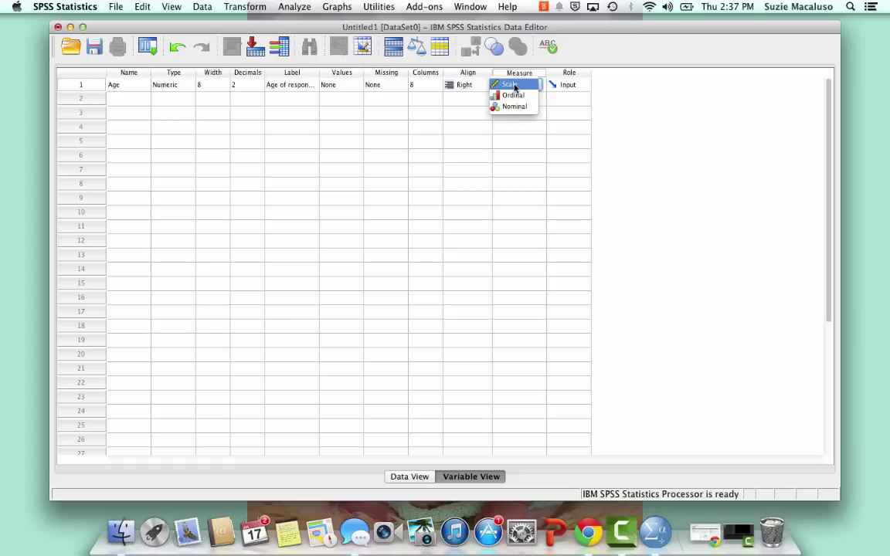
pyautogui.click(515, 85)
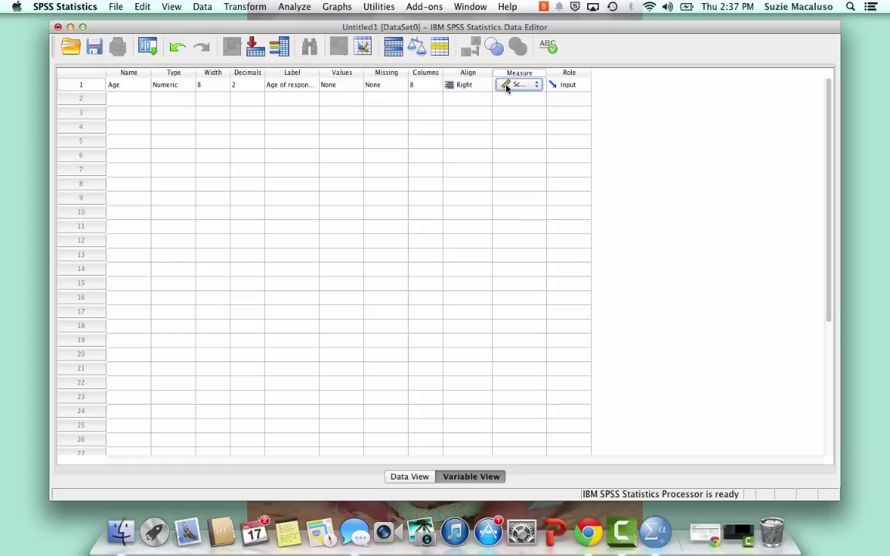
# - Add a second variable Sex labelled 'Ss respondent male or female'
pyautogui.click(142, 101)
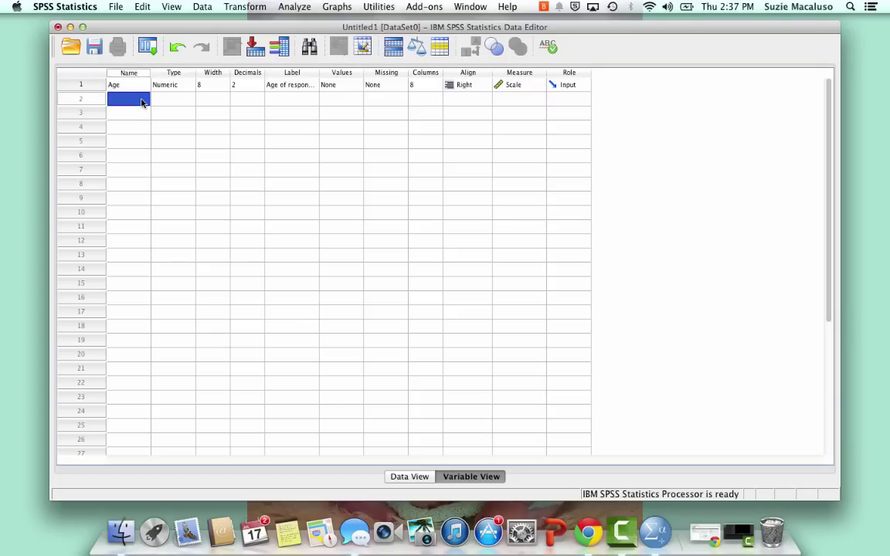
pyautogui.write('Sex')
pyautogui.press('Return')
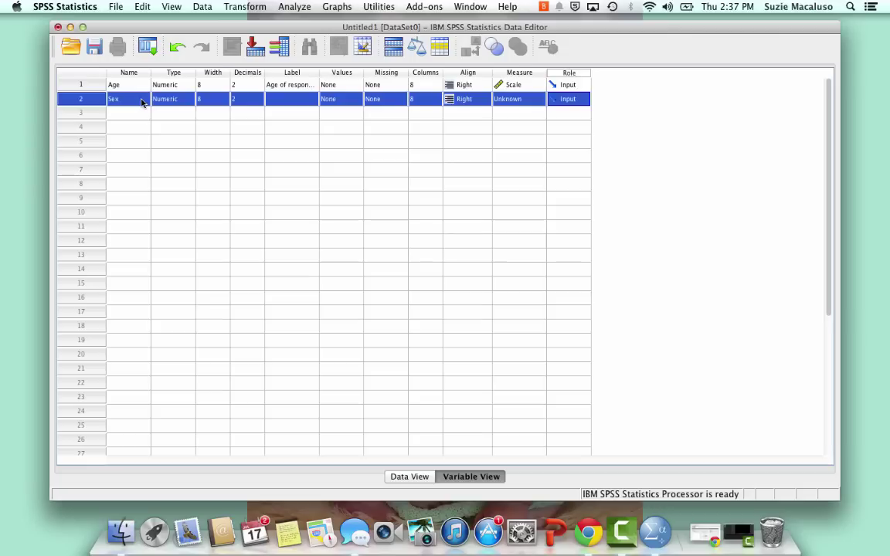
pyautogui.click(300, 99)
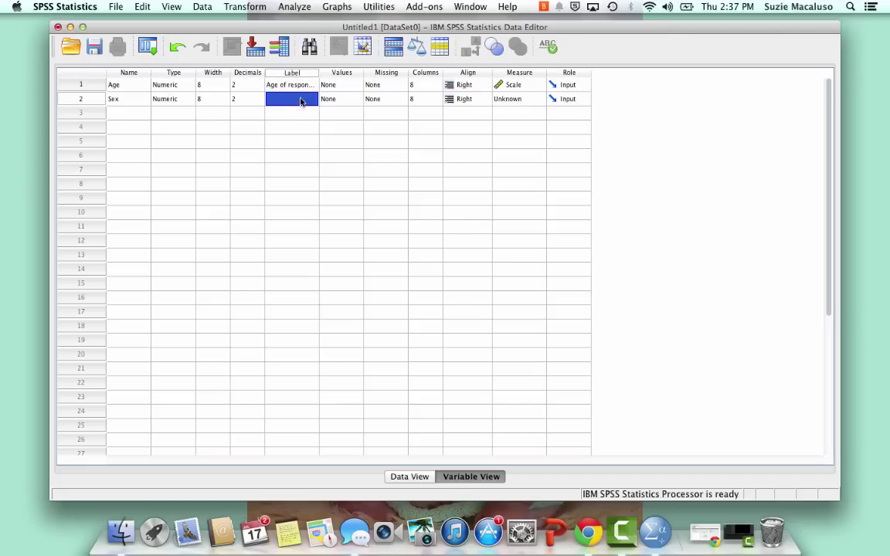
pyautogui.write('Ss respo')
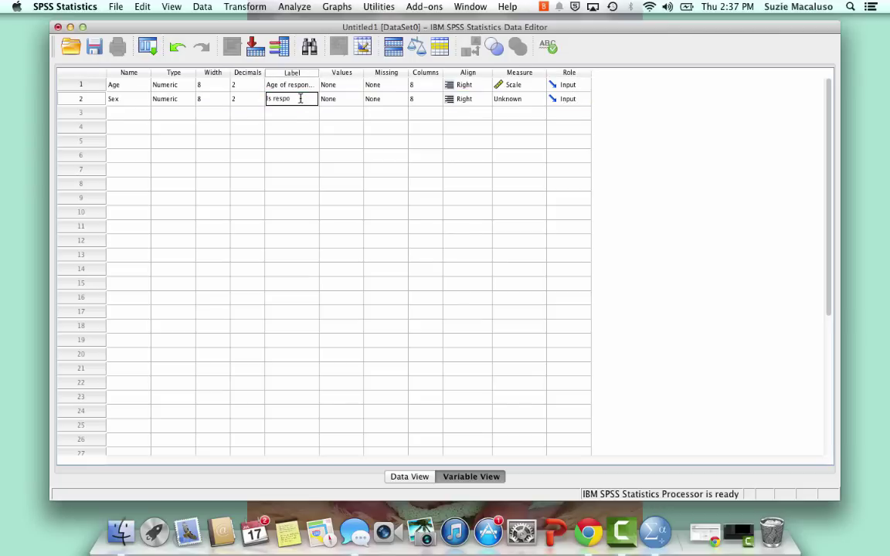
pyautogui.write('ndent male or female?')
# - Open the Value Labels editor for Sex and add 1 = Female
pyautogui.click(334, 99)
pyautogui.click(356, 100)
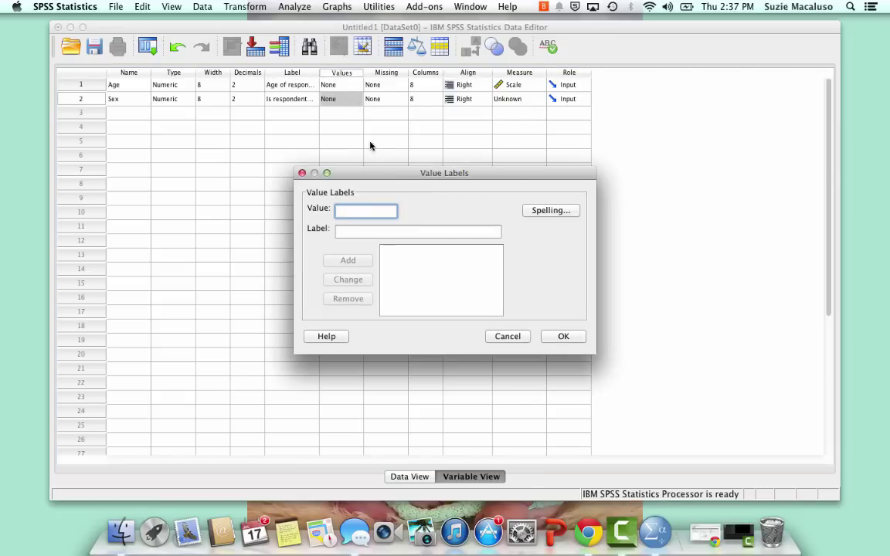
pyautogui.click(563, 336)
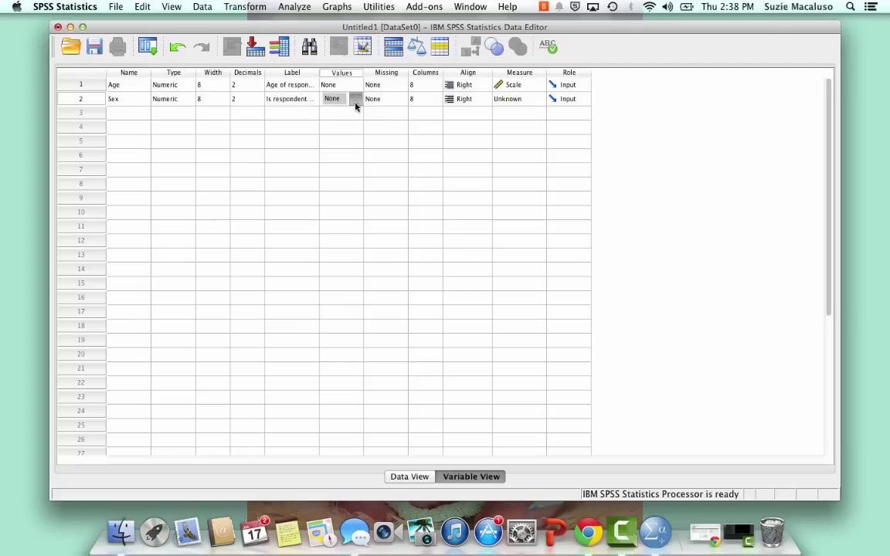
pyautogui.click(355, 103)
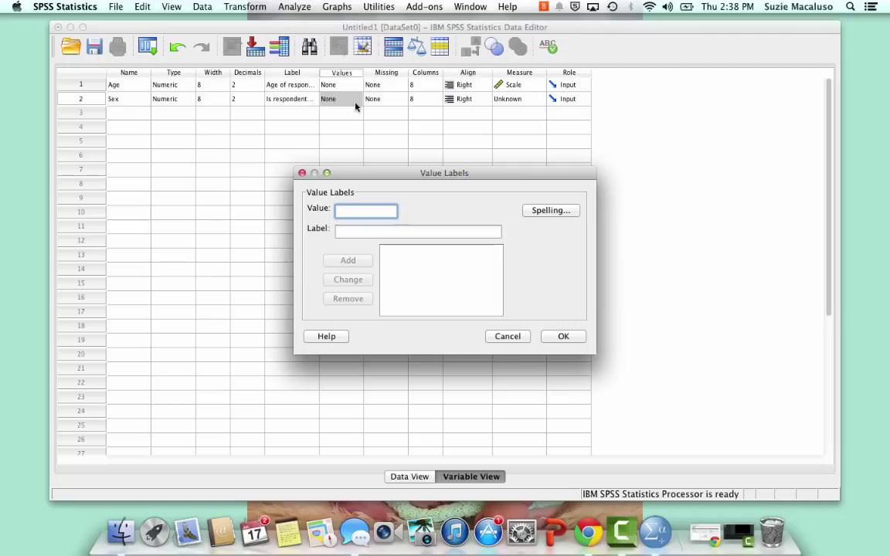
pyautogui.write('1')
pyautogui.click(365, 234)
pyautogui.write('Female')
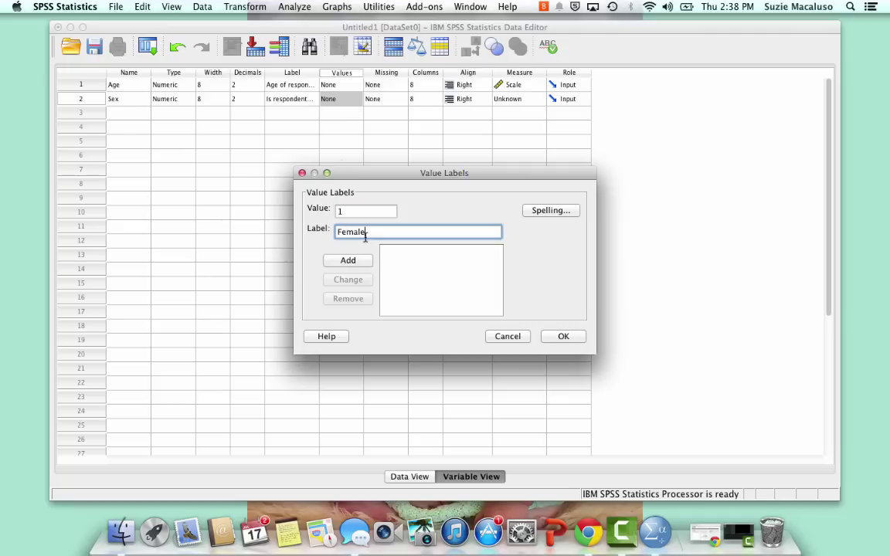
pyautogui.click(352, 261)
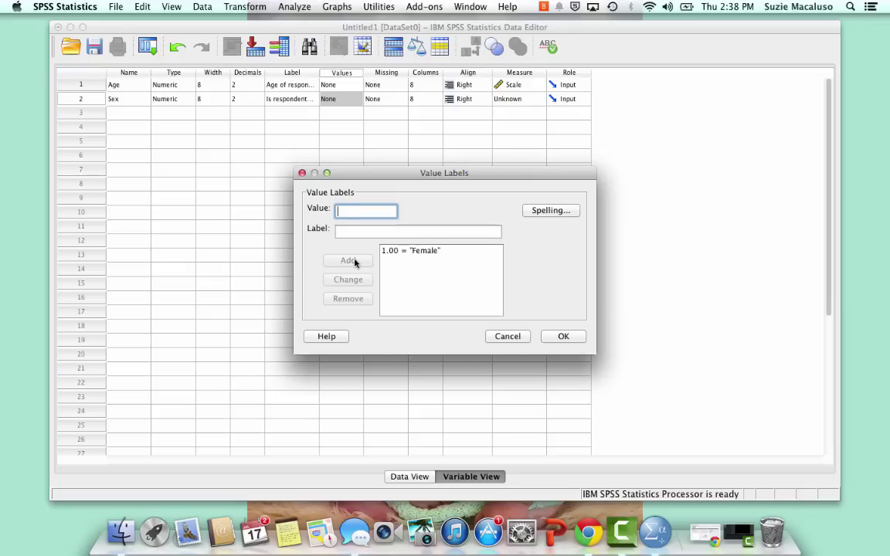
# - Add the value labels 2 = Male and 3 = Other
pyautogui.write('2')
pyautogui.click(361, 231)
pyautogui.write('Male')
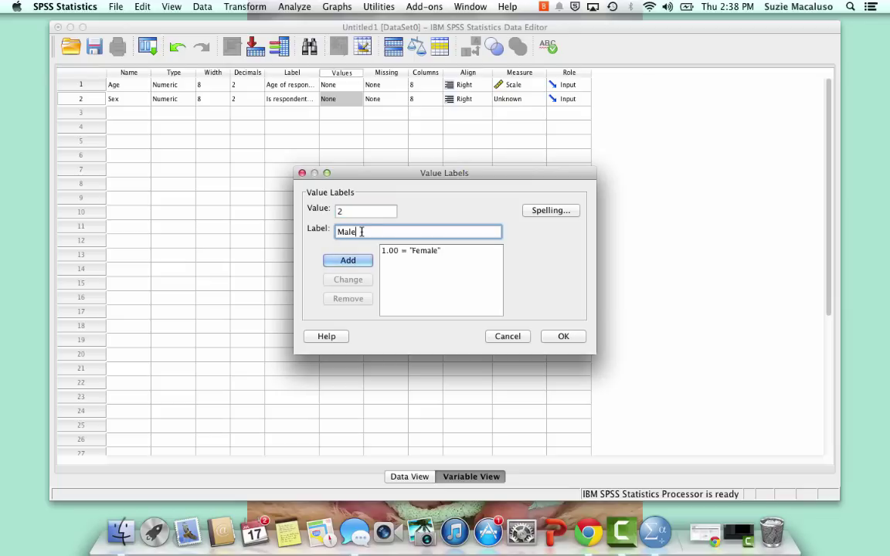
pyautogui.click(348, 259)
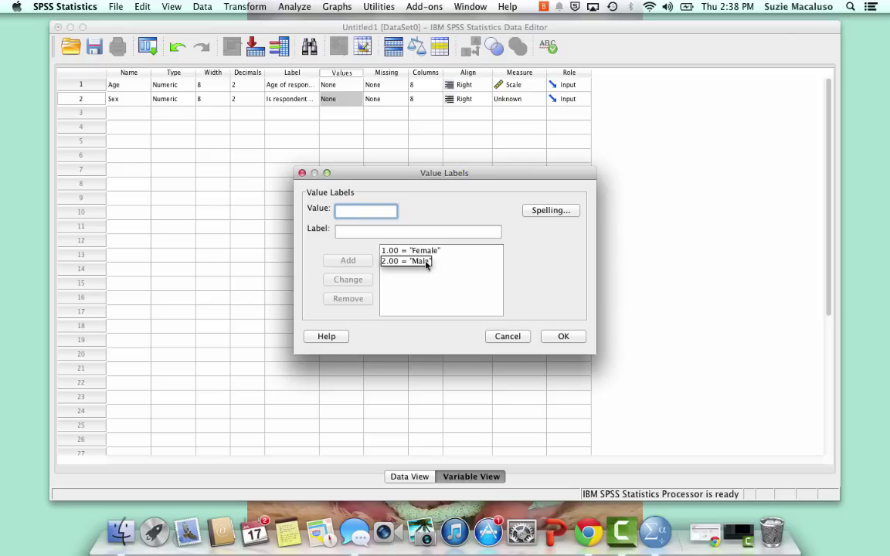
pyautogui.write('3')
pyautogui.press('Tab')
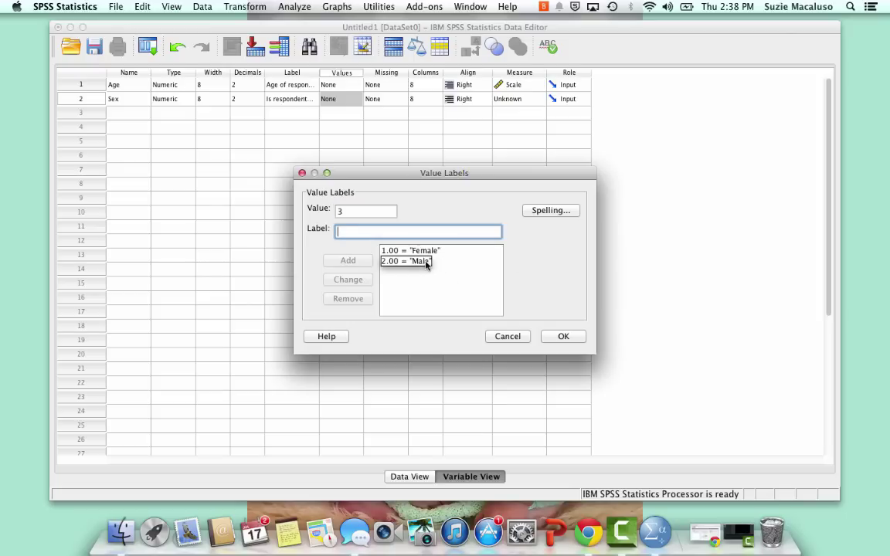
pyautogui.write('Other')
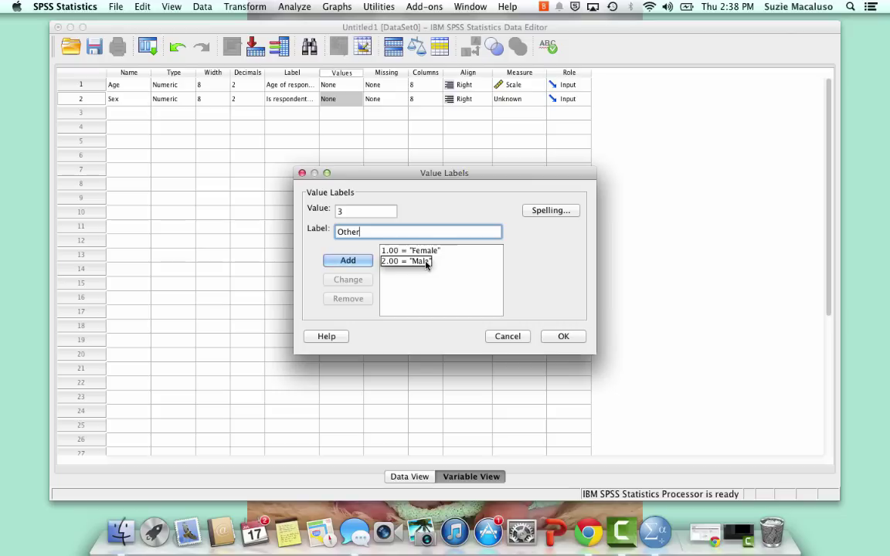
pyautogui.click(349, 261)
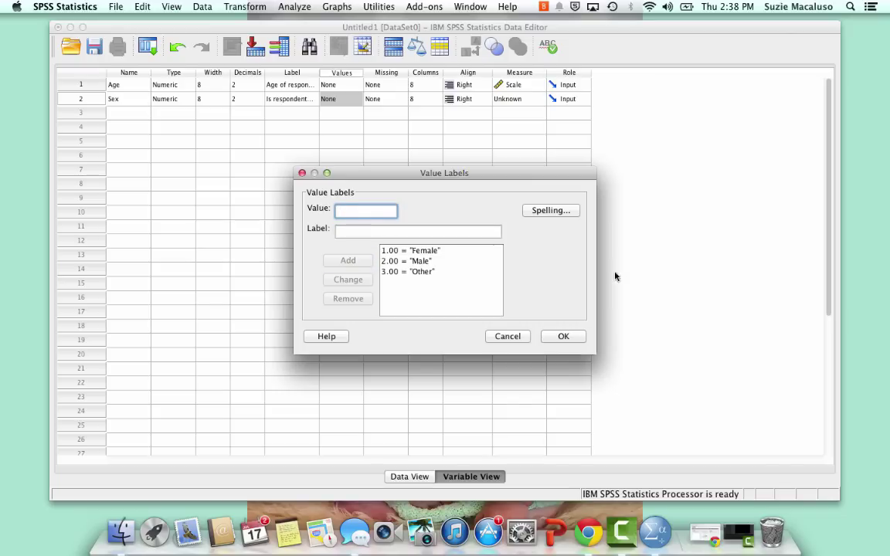
# - Confirm the Sex value labels so the Values cell shows them instead of None
pyautogui.click(564, 338)
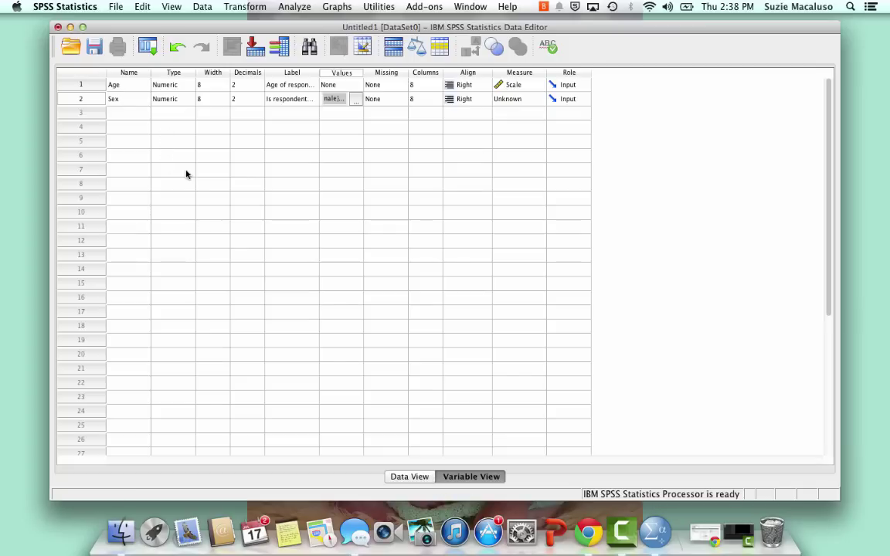
# - In Data View, enter the first case with Age 32 and Sex 1
pyautogui.click(408, 477)
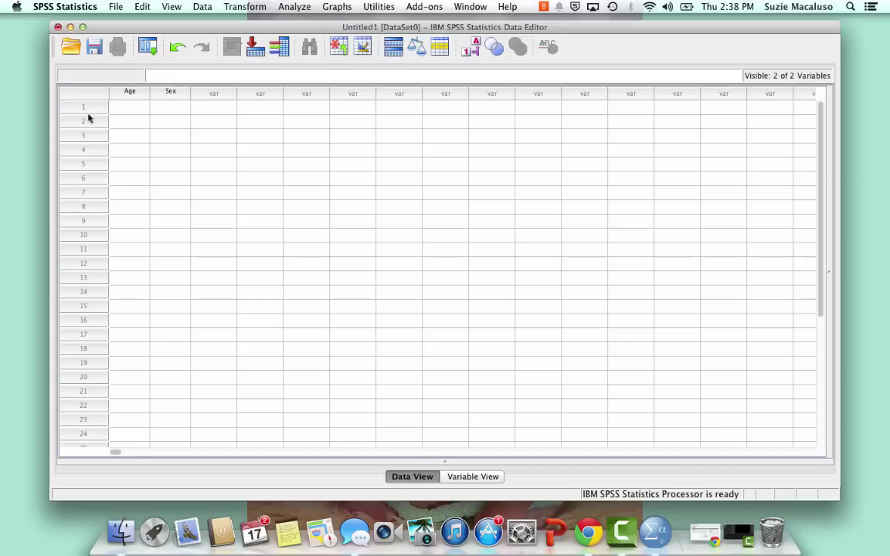
pyautogui.click(130, 95)
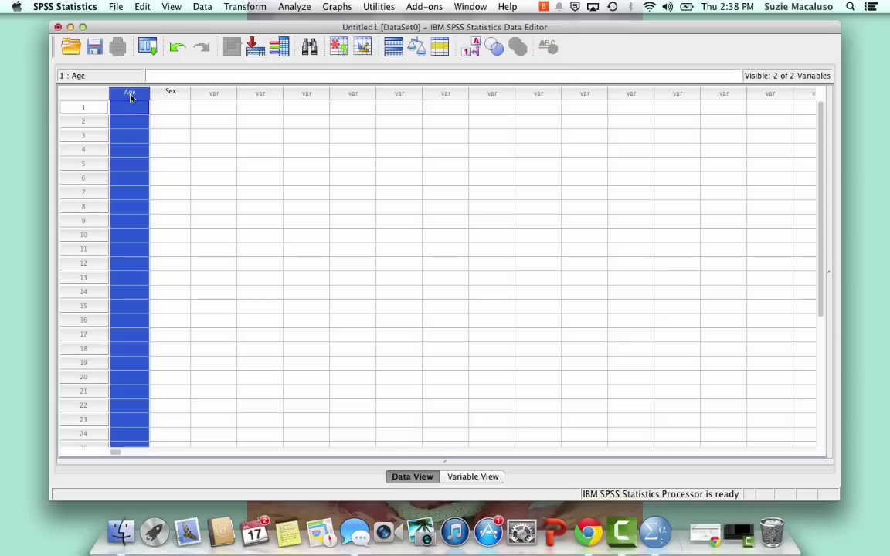
pyautogui.click(163, 93)
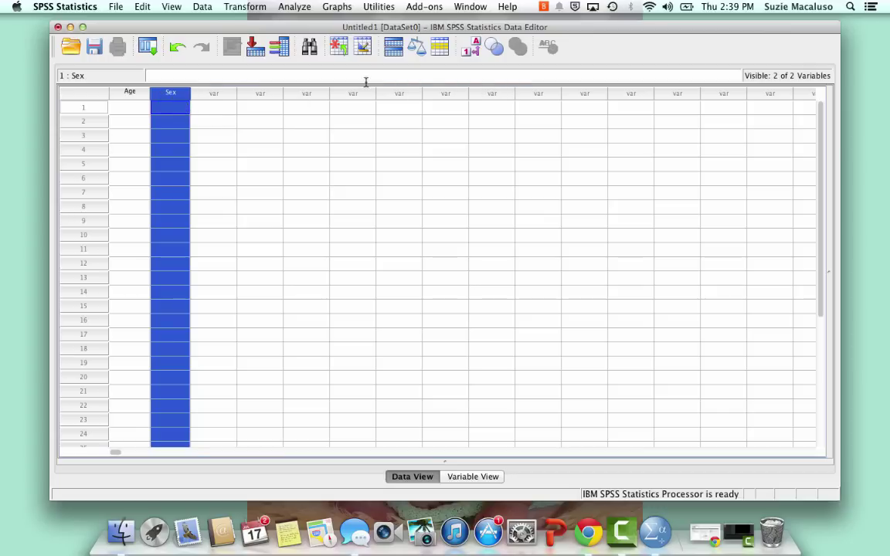
pyautogui.click(143, 112)
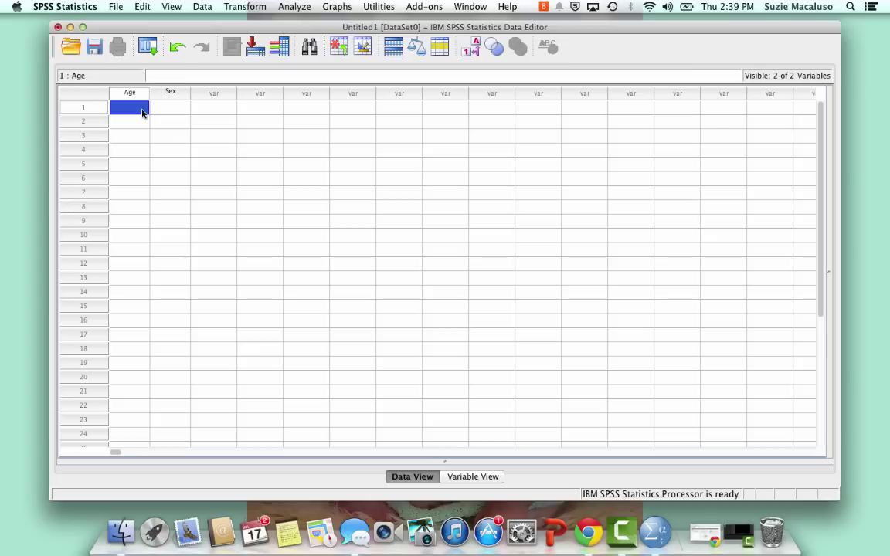
pyautogui.write('32')
pyautogui.press('Tab')
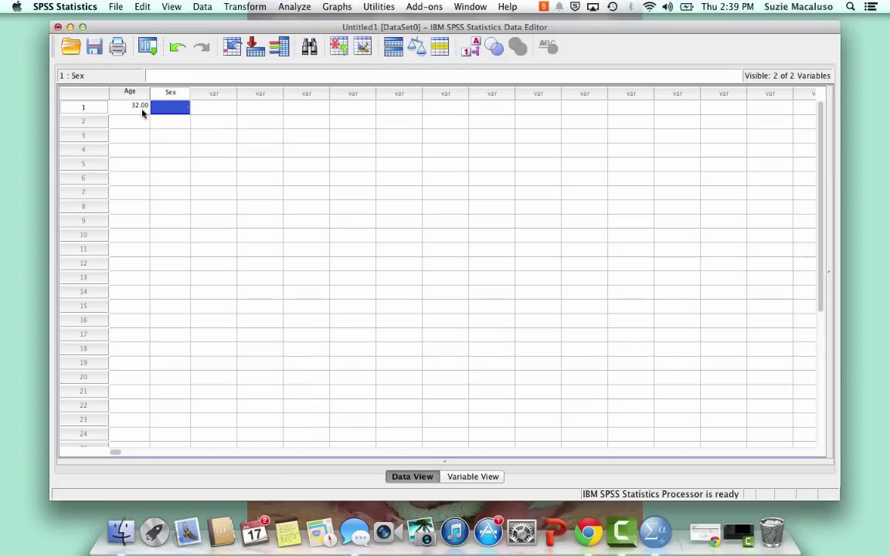
pyautogui.write('1')
pyautogui.press('Return')
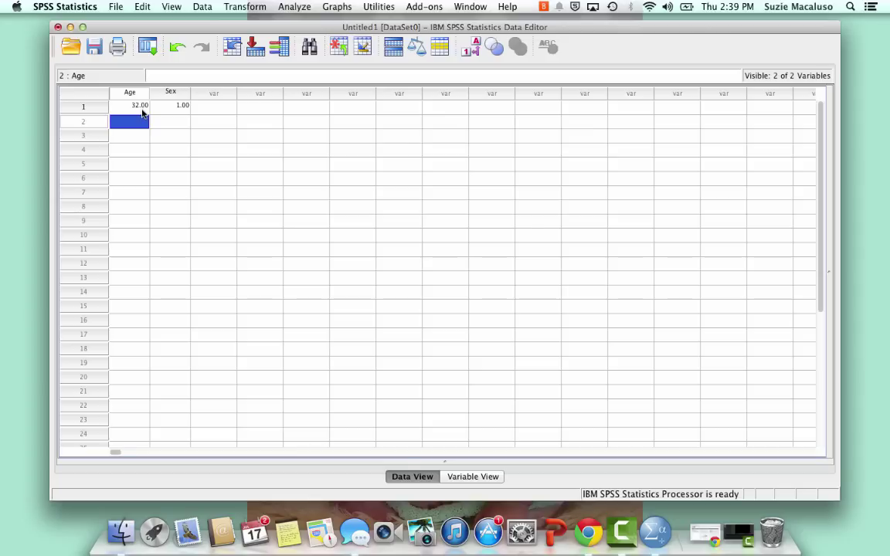
# - Save the dataset through File > Save as 'SPSS example data entry'
pyautogui.click(118, 7)
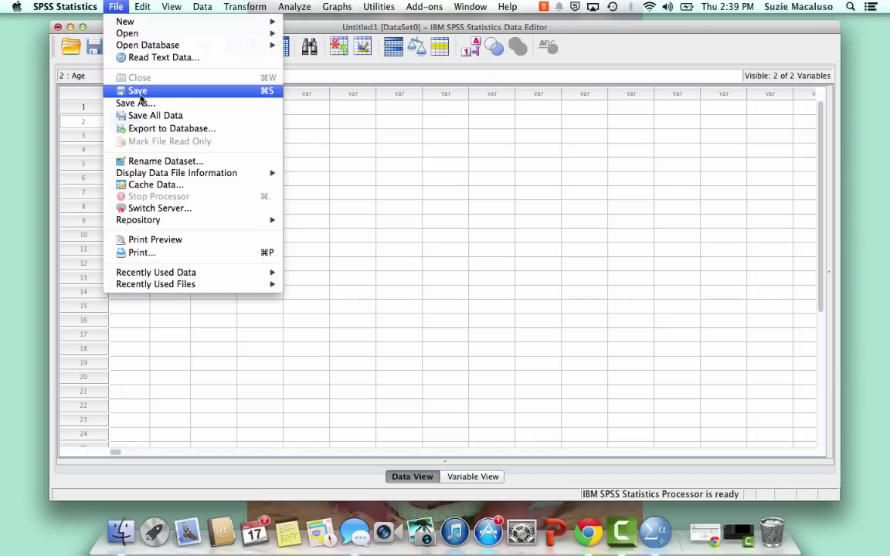
pyautogui.click(141, 95)
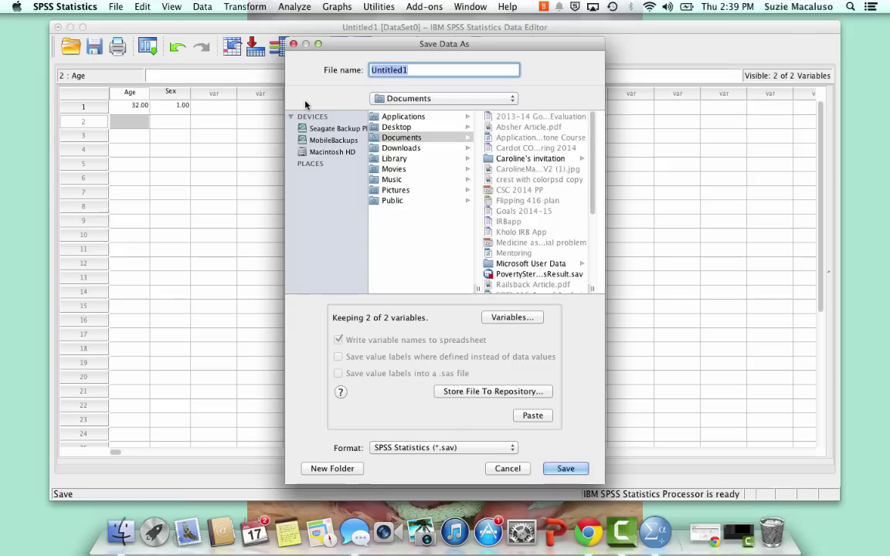
pyautogui.write('P')
pyautogui.press('BackSpace')
pyautogui.write('SPSS')
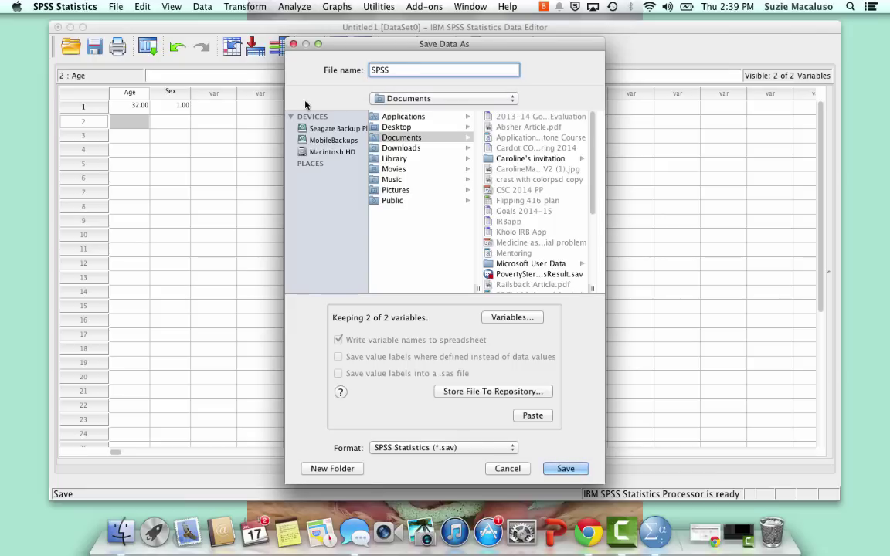
pyautogui.write(' example data entry')
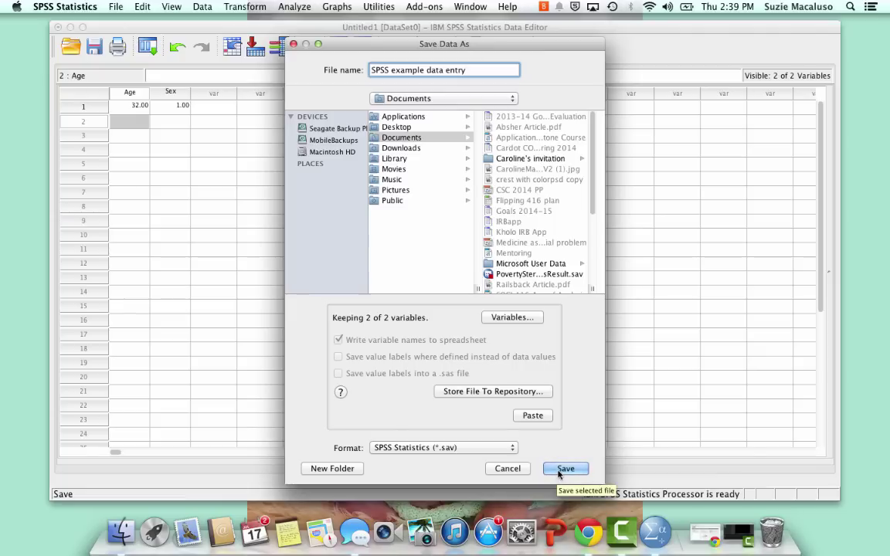
pyautogui.click(559, 471)
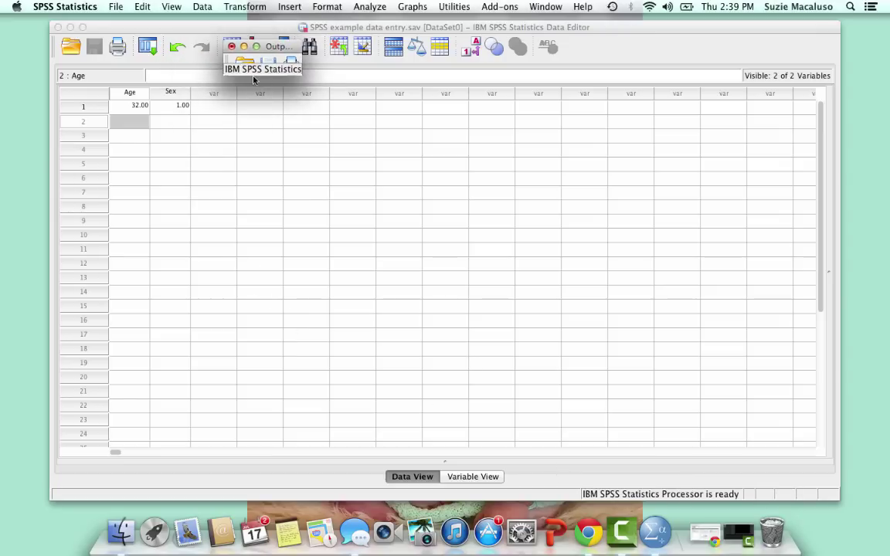
# - Enlarge the Output Viewer and select the SAVE OUTFILE log block
pyautogui.click(256, 47)
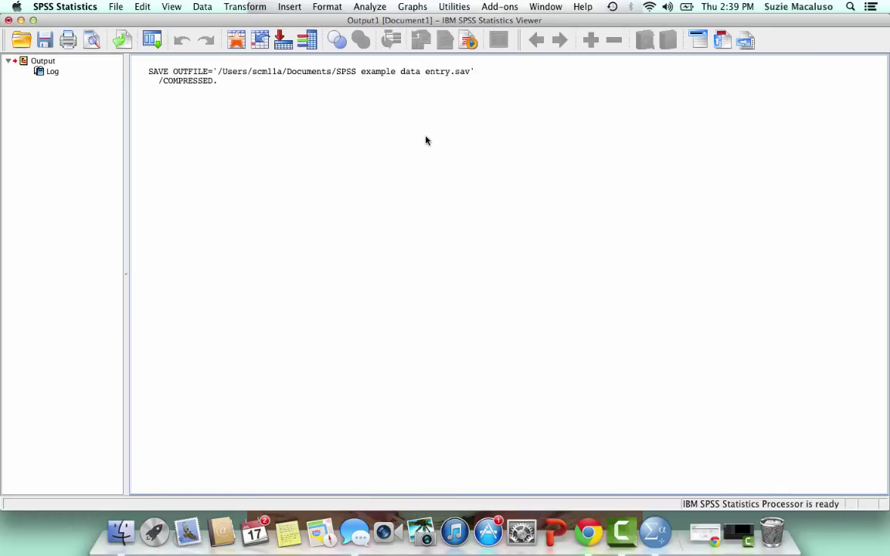
pyautogui.click(251, 86)
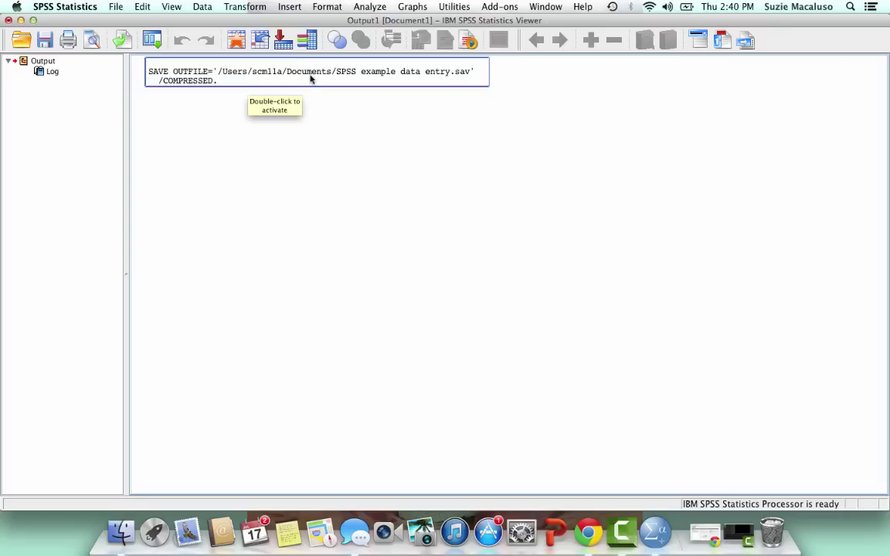
pyautogui.click(240, 118)
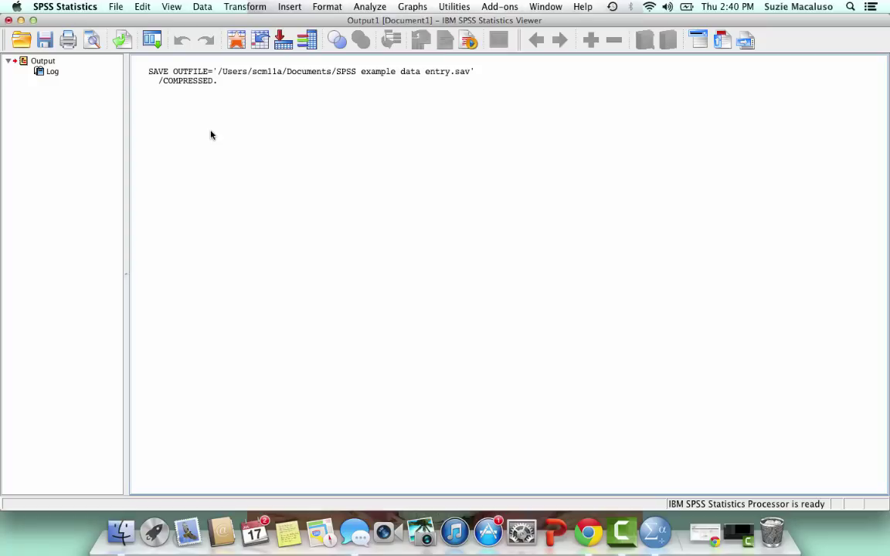
pyautogui.click(188, 85)
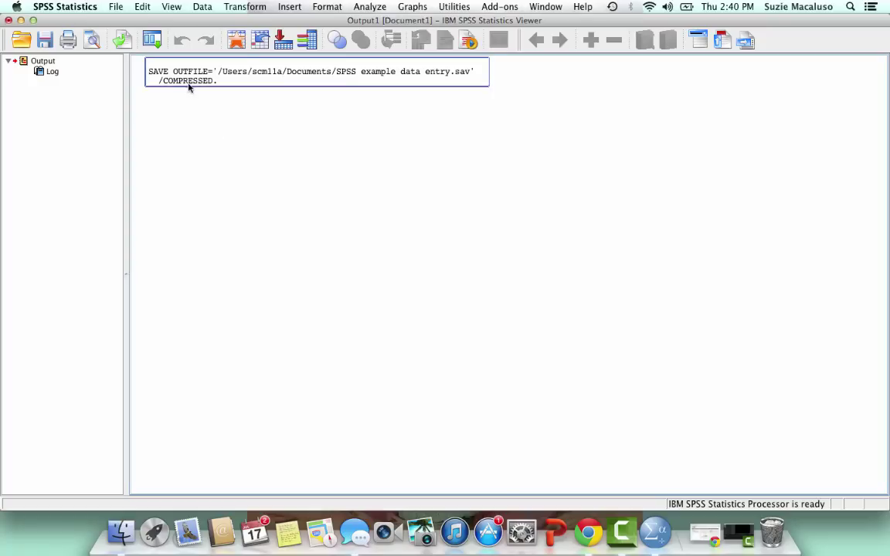
pyautogui.click(188, 85)
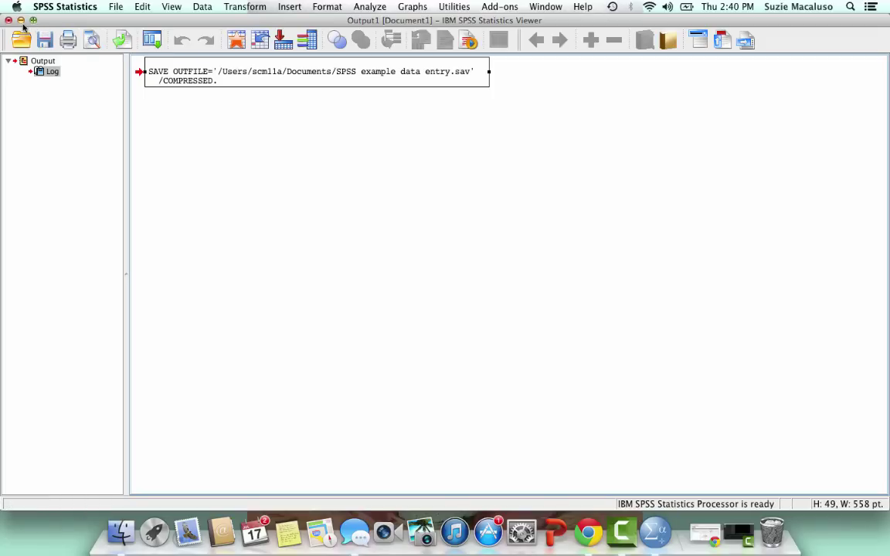
# - Move the Output Viewer aside and bring the Data Editor window to the front
pyautogui.moveTo(76, 20); pyautogui.dragTo(79, 140)
pyautogui.click(278, 29)
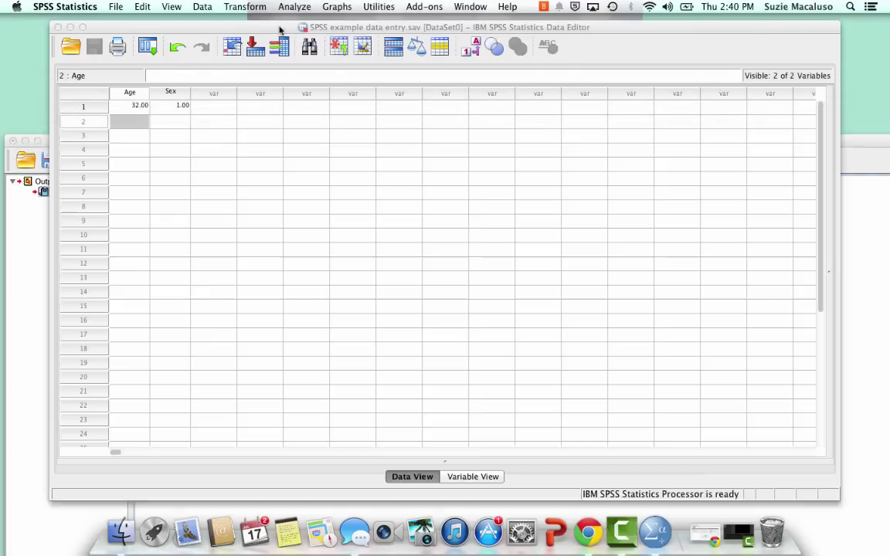